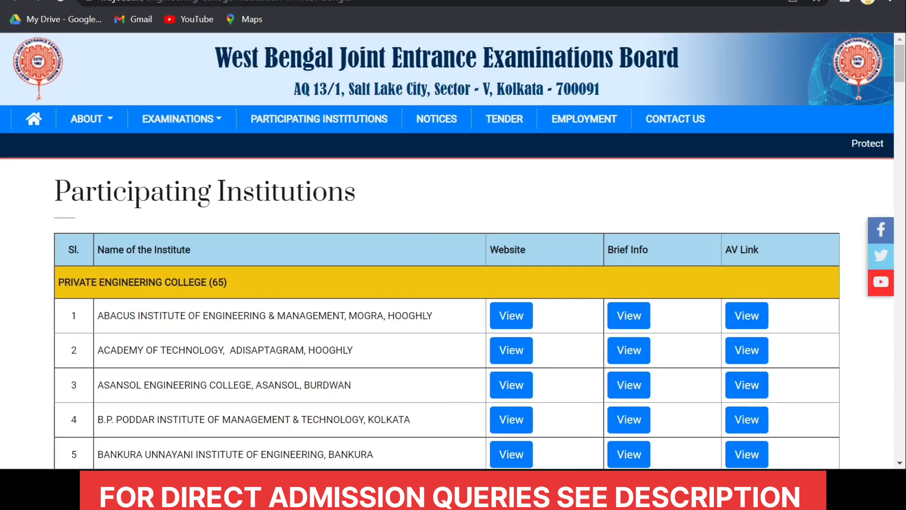
Look through the participating institutions list, from the private engineering colleges to the government colleges and university departments
scroll(302, 325, down, 15)
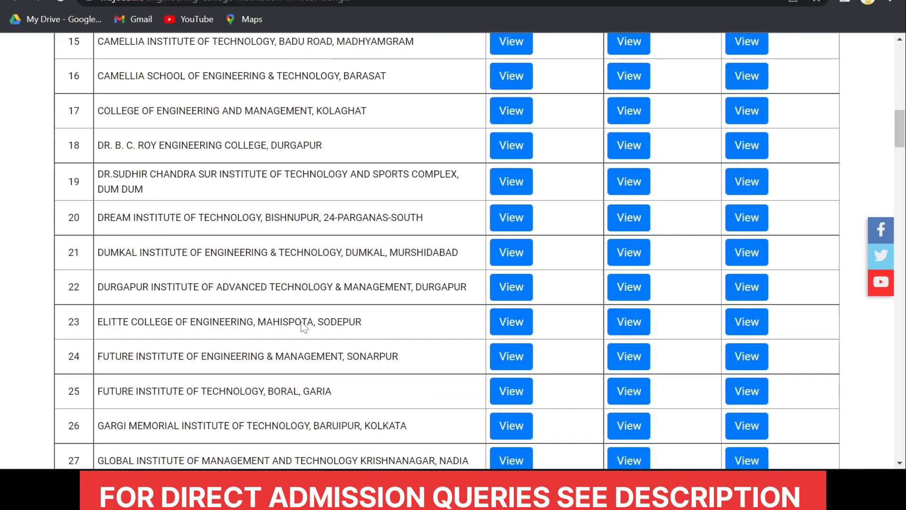
scroll(303, 326, down, 20)
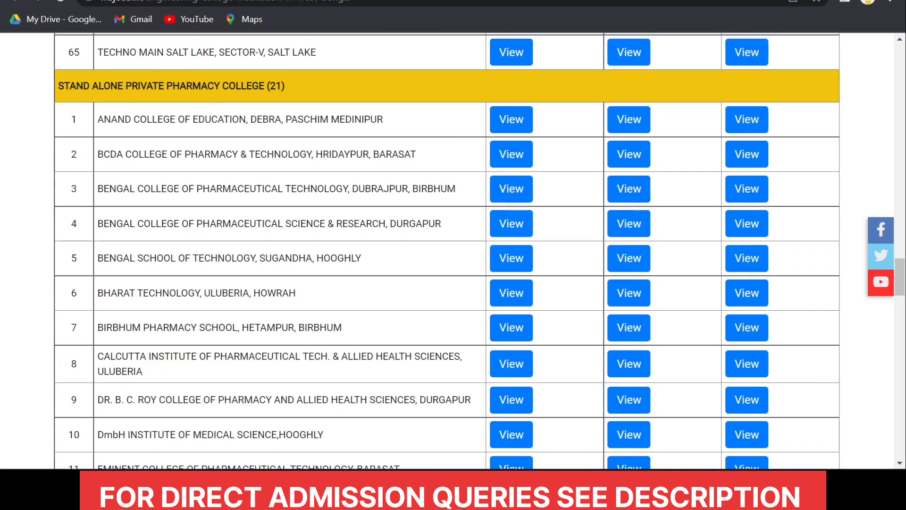
scroll(301, 322, down, 18)
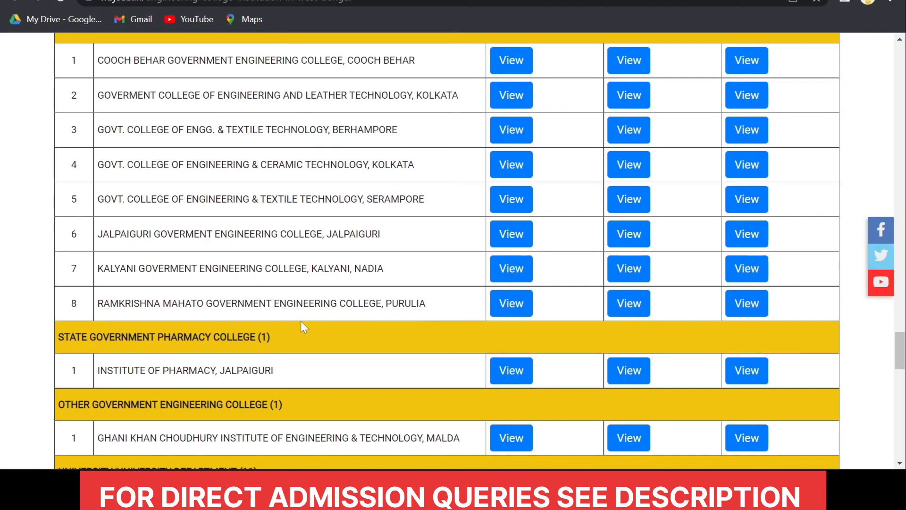
scroll(301, 321, up, 3)
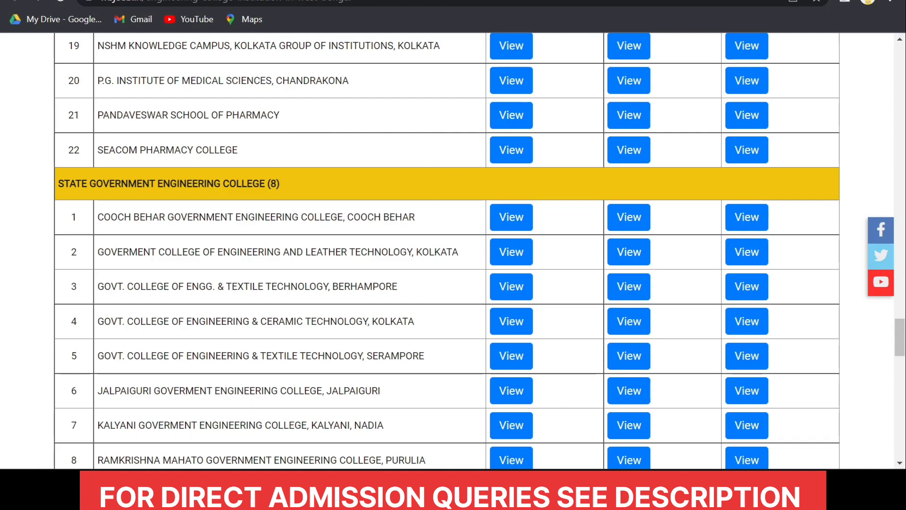
scroll(446, 251, down, 4)
scroll(446, 250, up, 4)
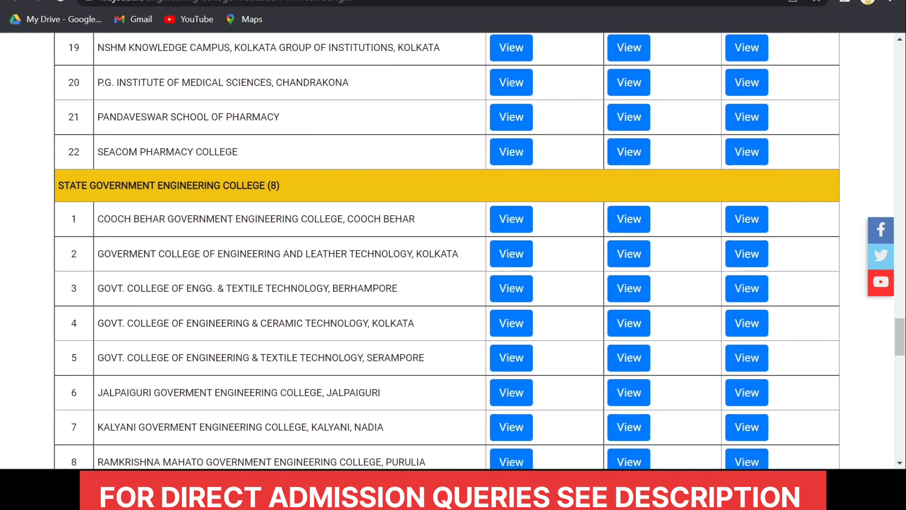
scroll(282, 394, down, 6)
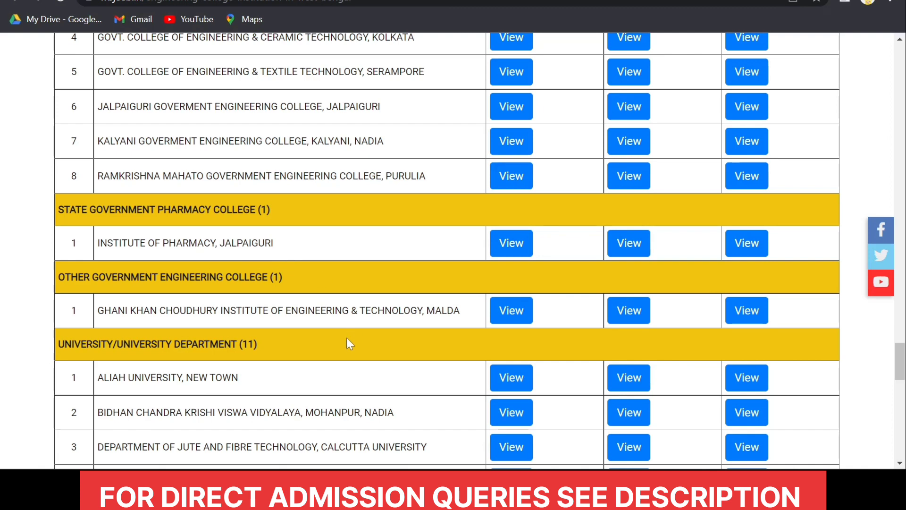
scroll(324, 396, down, 1)
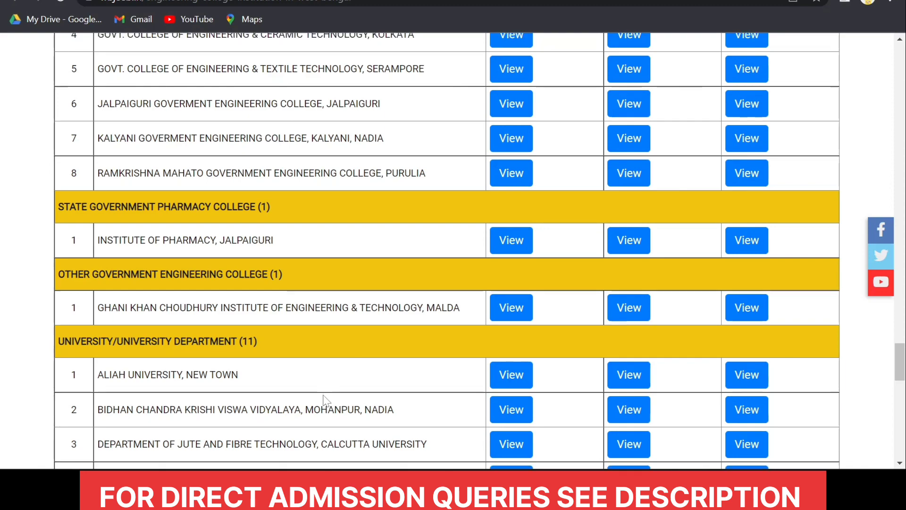
scroll(324, 400, down, 4)
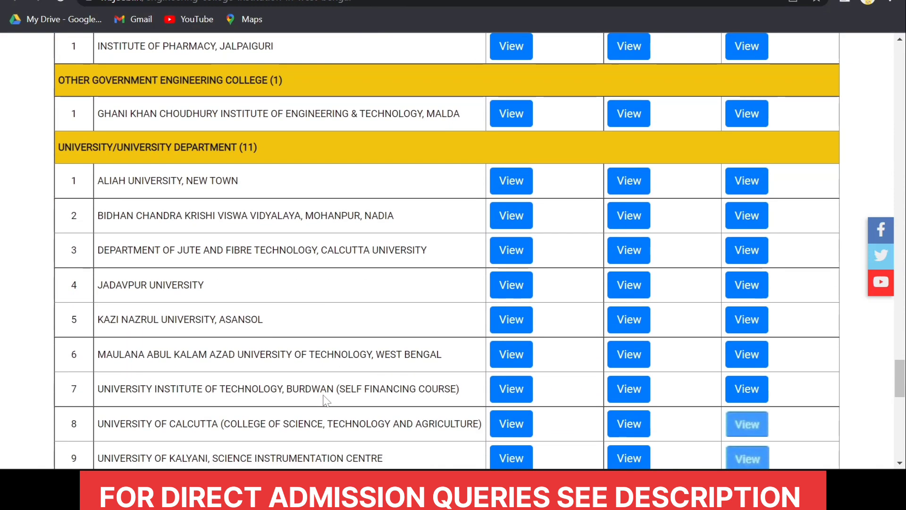
scroll(325, 400, down, 11)
Examine the stand-alone private pharmacy colleges and the state government engineering and pharmacy colleges in the list
scroll(323, 394, up, 20)
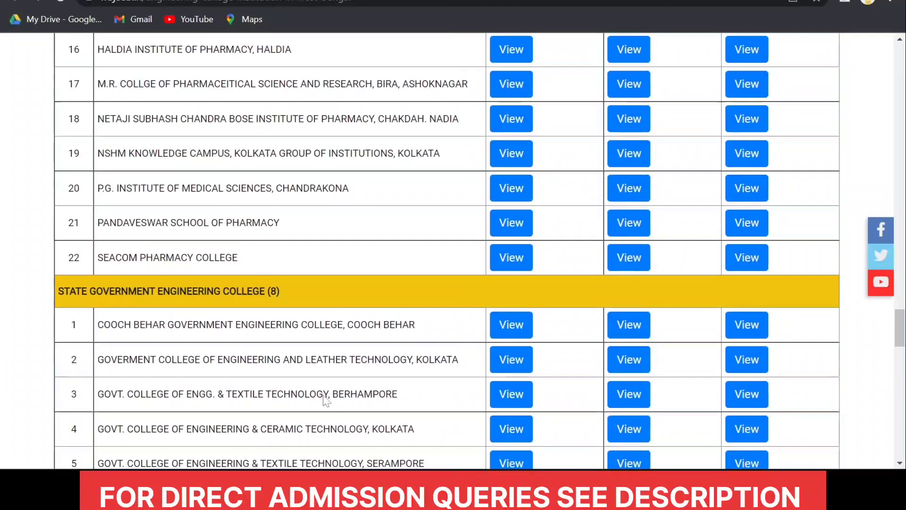
scroll(323, 399, up, 12)
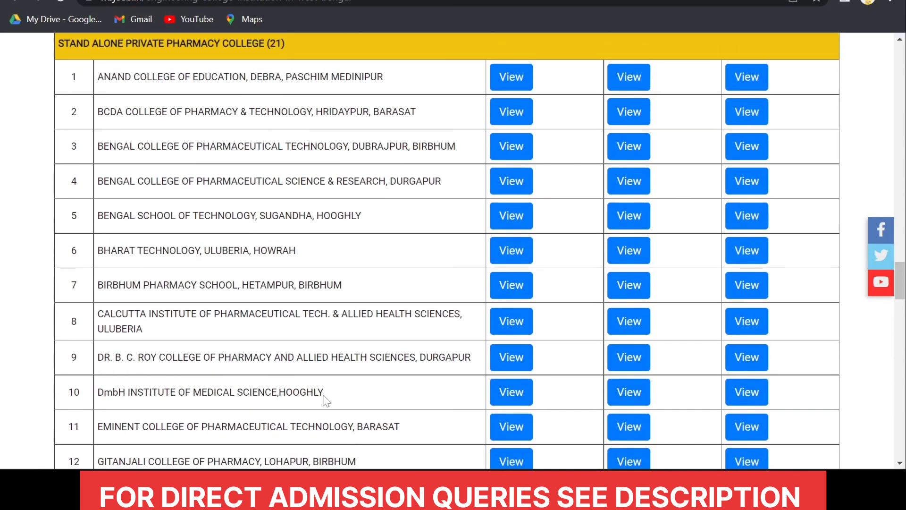
scroll(325, 400, up, 7)
scroll(324, 398, down, 7)
scroll(325, 400, up, 1)
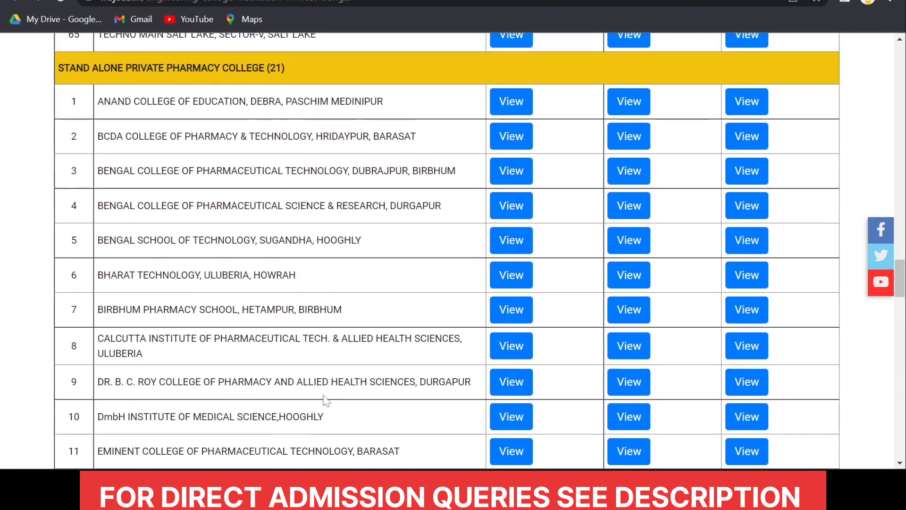
scroll(295, 217, down, 7)
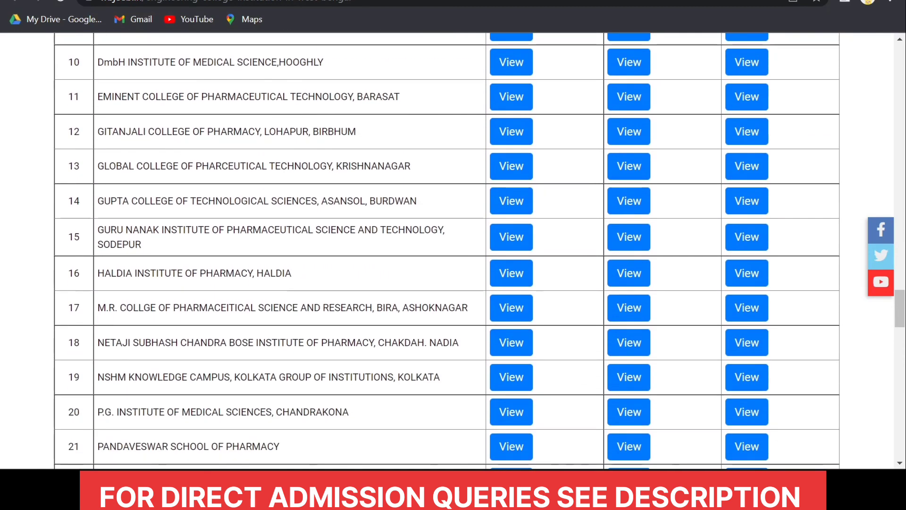
scroll(259, 243, down, 3)
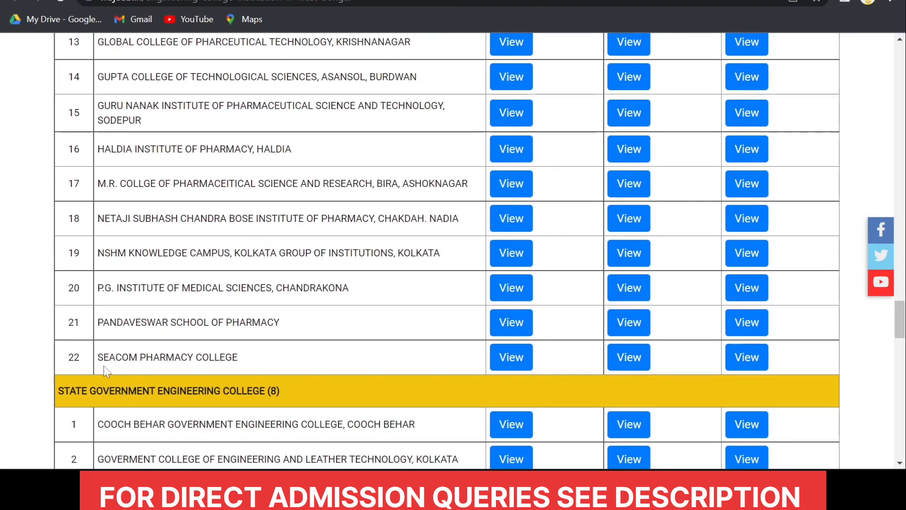
scroll(293, 324, up, 11)
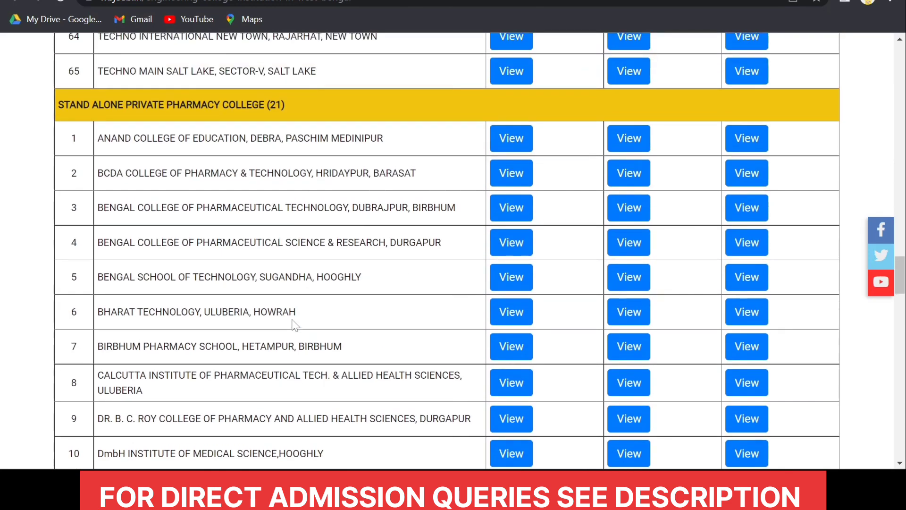
scroll(294, 325, down, 8)
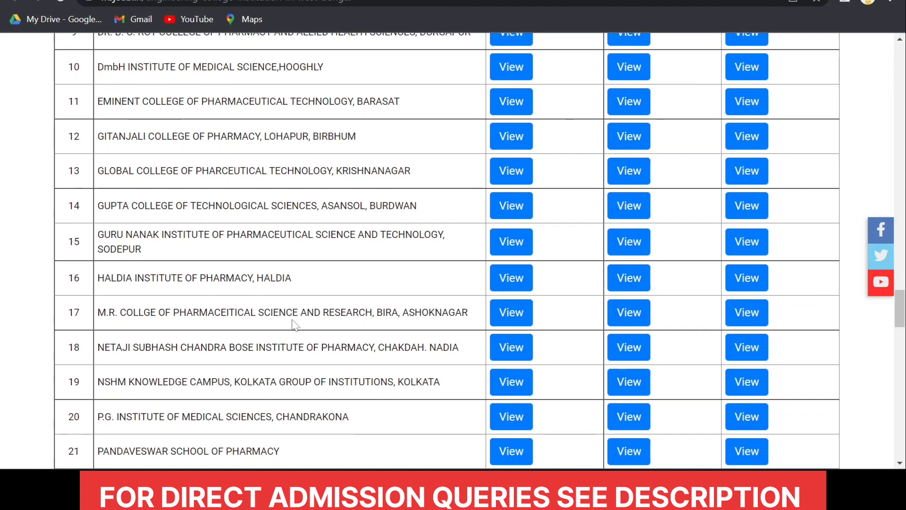
scroll(398, 190, up, 5)
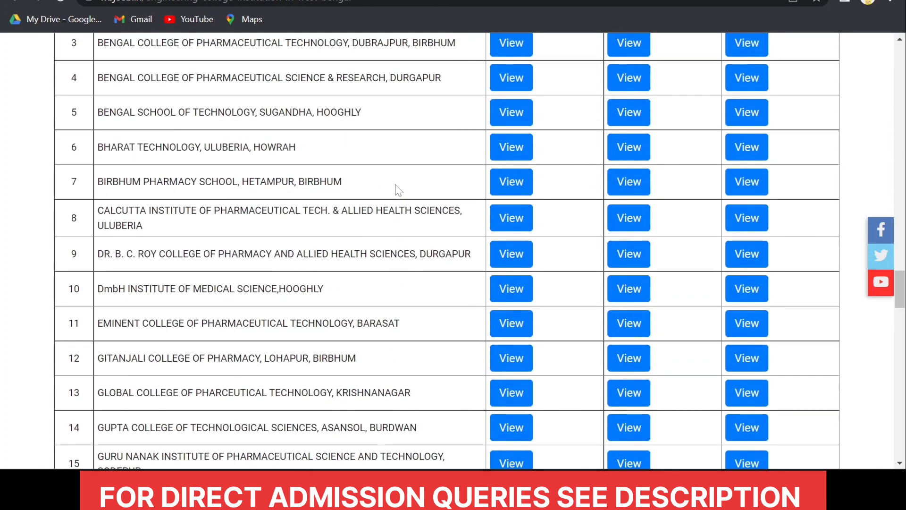
scroll(335, 297, up, 3)
scroll(290, 274, down, 3)
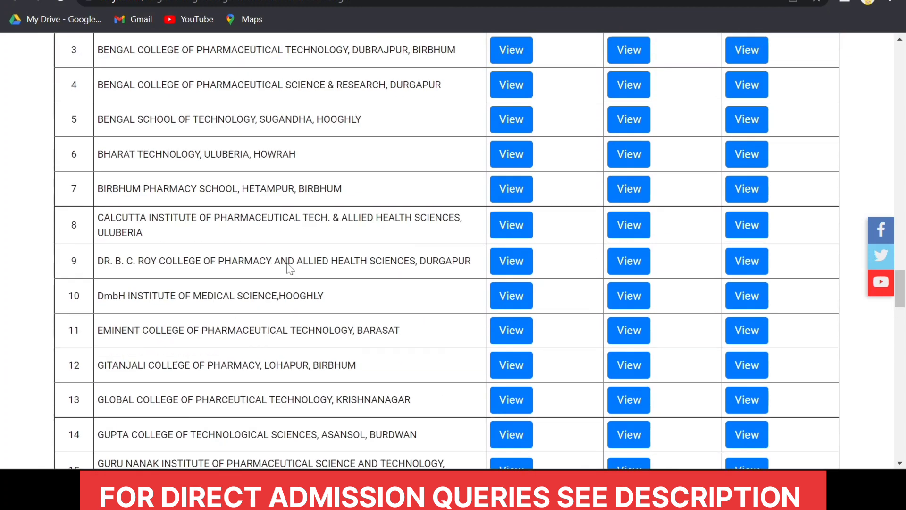
scroll(290, 268, down, 11)
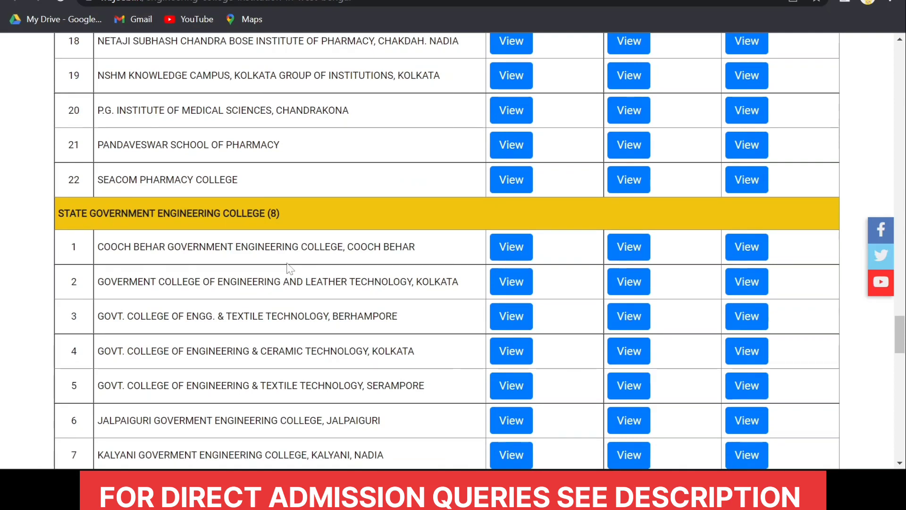
scroll(288, 266, down, 5)
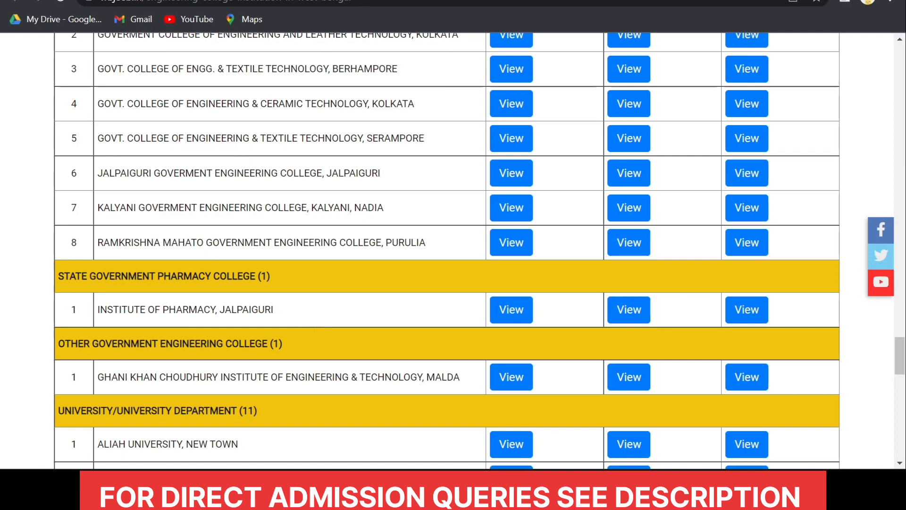
scroll(250, 174, up, 2)
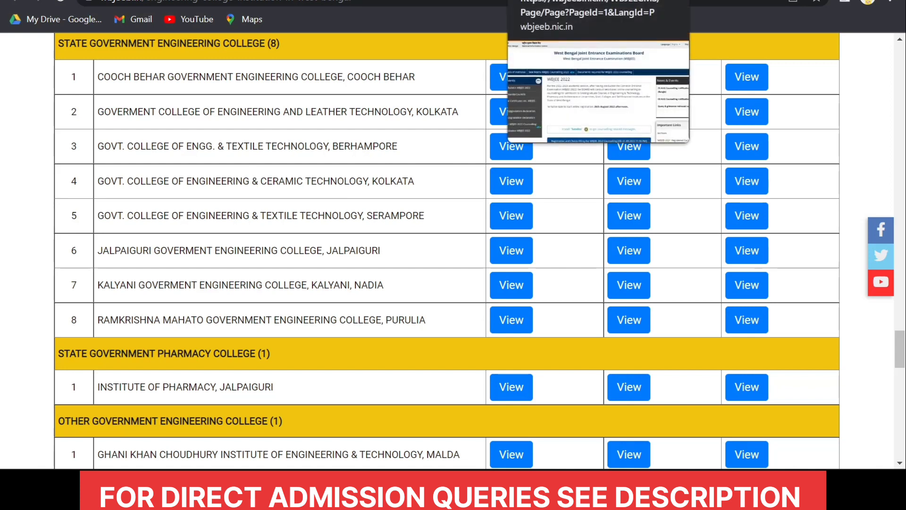
Switch to the logged-in WBJEE 2022 counselling portal and open its Choice Filling page
click(556, 1)
click(557, 2)
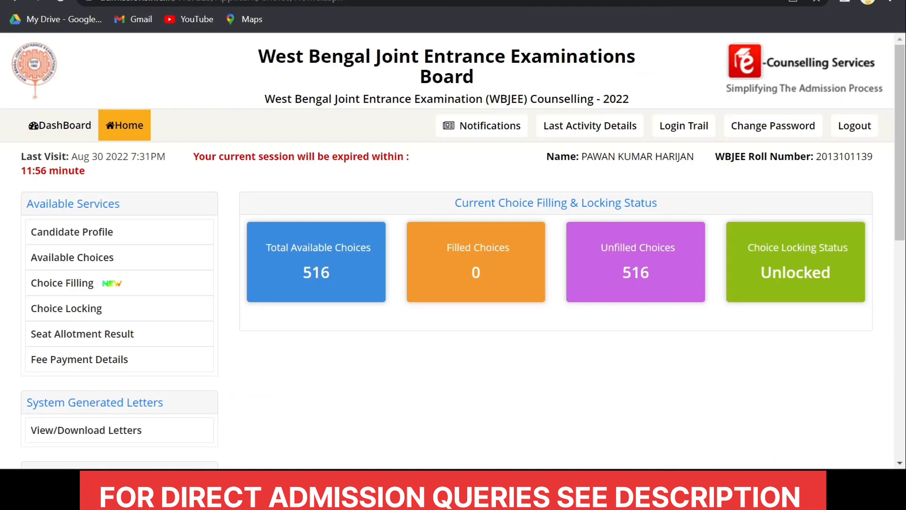
click(132, 282)
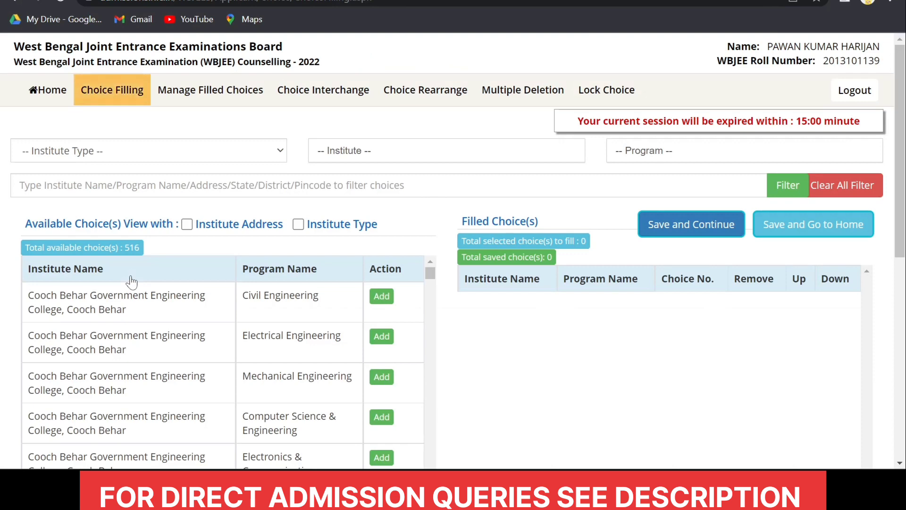
Filter the available choices by the program B.Pharm/Pharmaceutical Technology
scroll(286, 394, down, 10)
scroll(286, 394, up, 10)
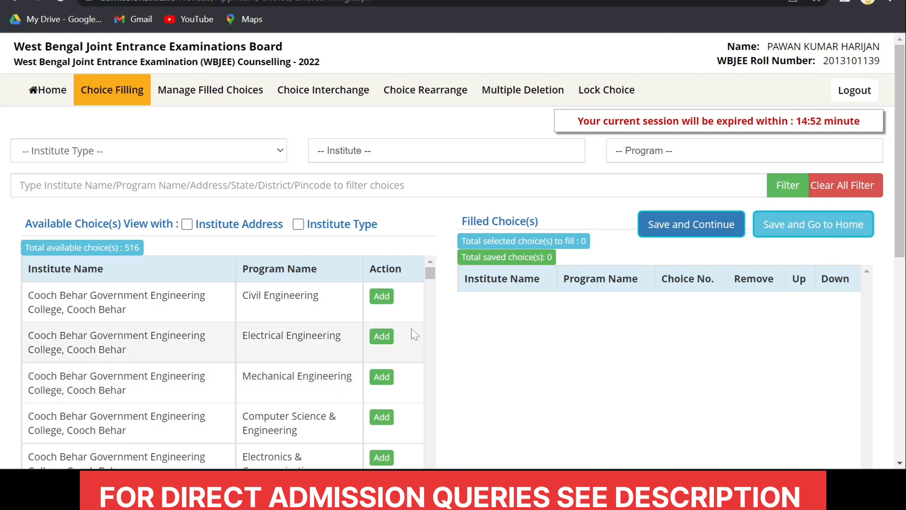
click(700, 158)
scroll(666, 361, down, 1)
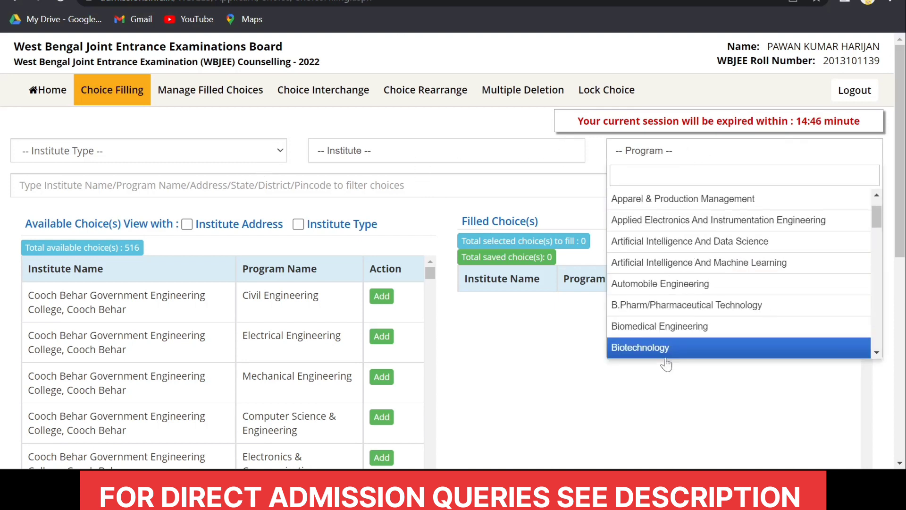
click(662, 313)
Review the institutes offering B.Pharm/Pharmaceutical Technology in the filtered list of available choices
scroll(330, 330, down, 1)
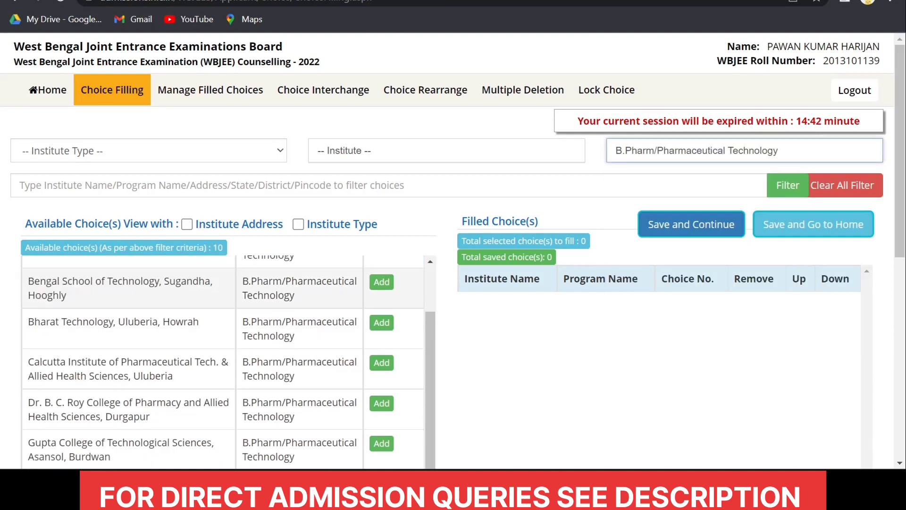
scroll(573, 396, down, 5)
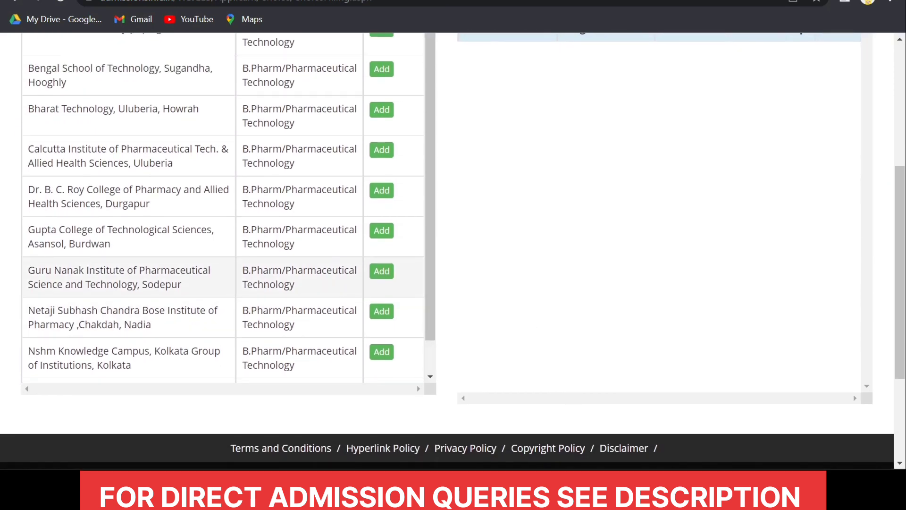
scroll(330, 236, up, 1)
scroll(603, 225, up, 3)
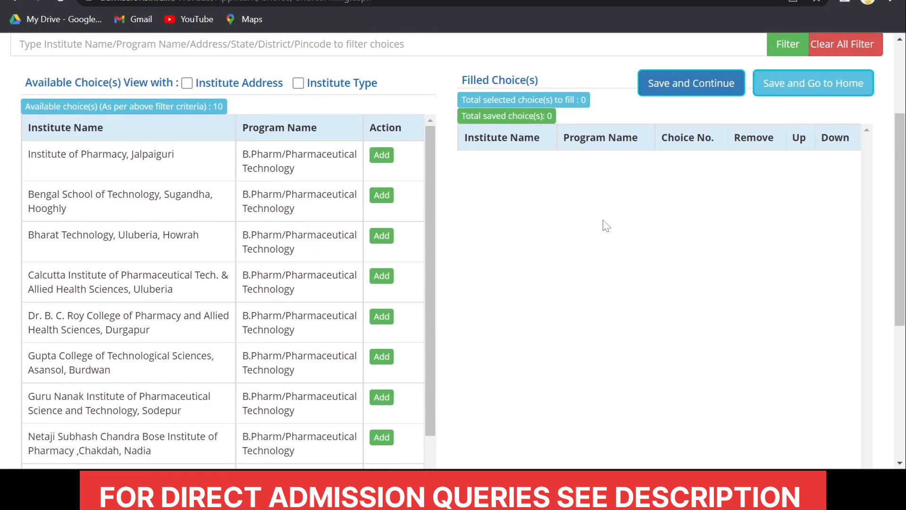
scroll(405, 233, up, 3)
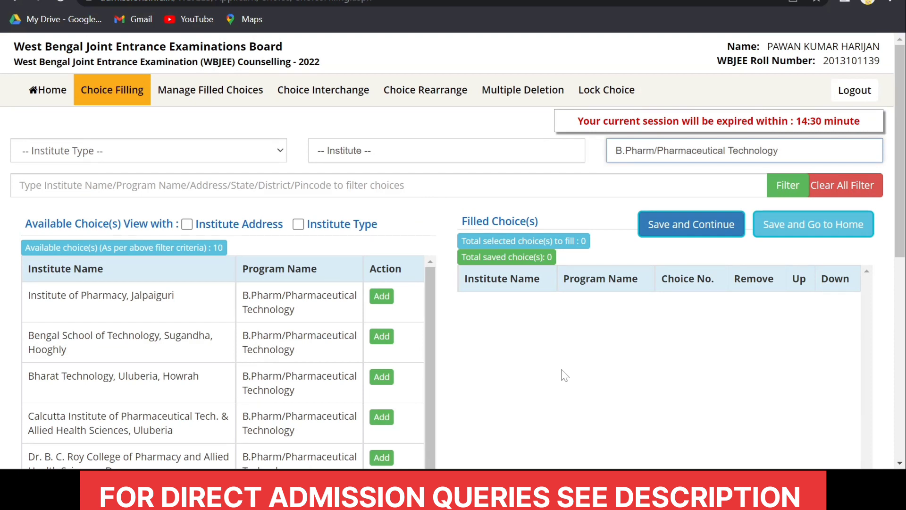
scroll(189, 375, down, 1)
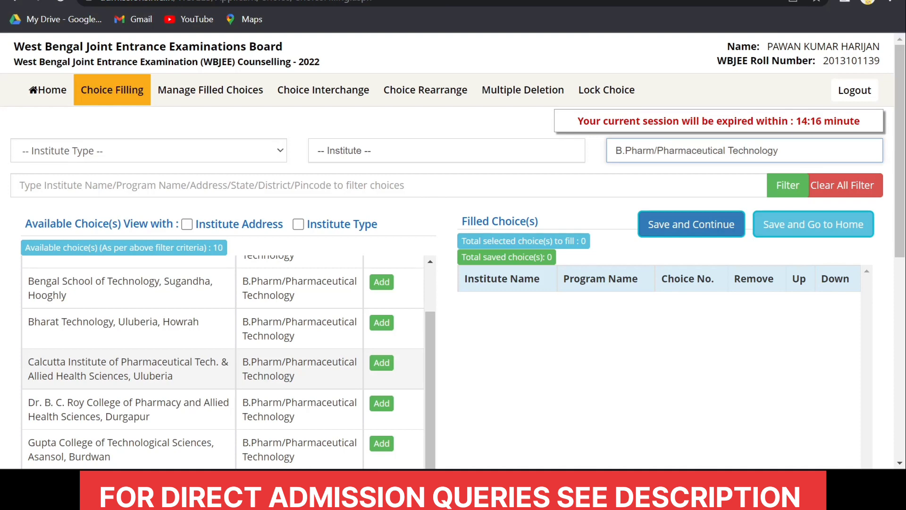
scroll(274, 383, down, 8)
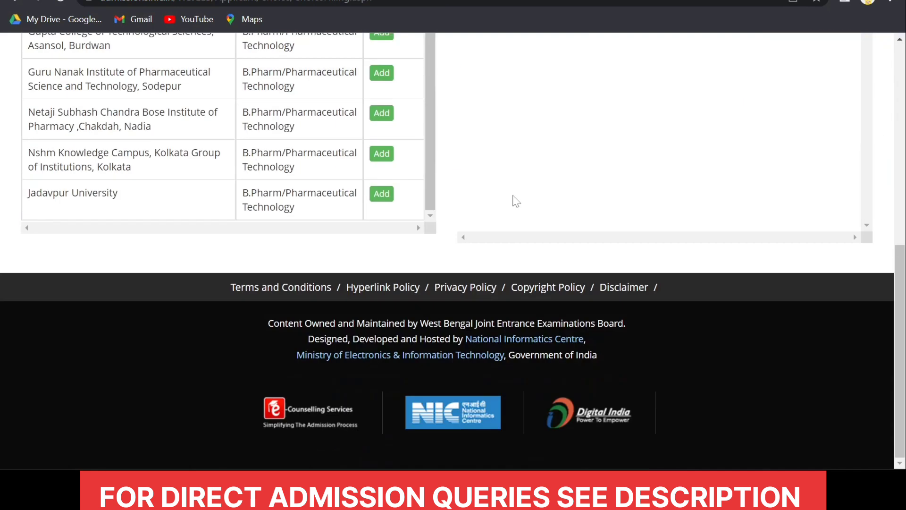
scroll(516, 202, up, 8)
scroll(516, 201, down, 6)
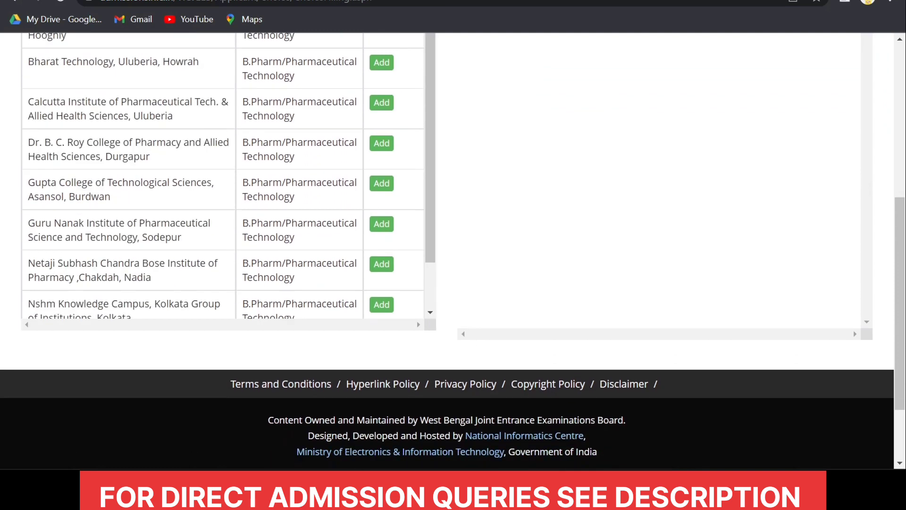
scroll(623, 158, up, 7)
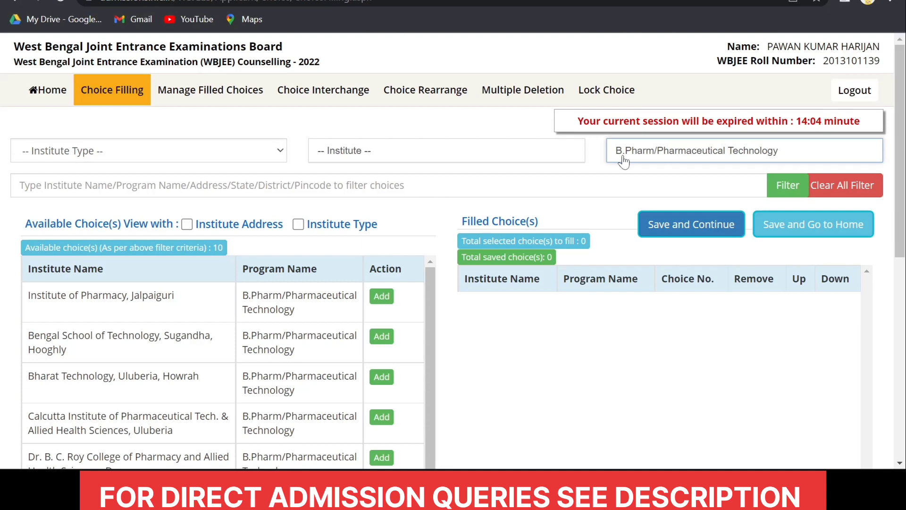
scroll(253, 371, down, 1)
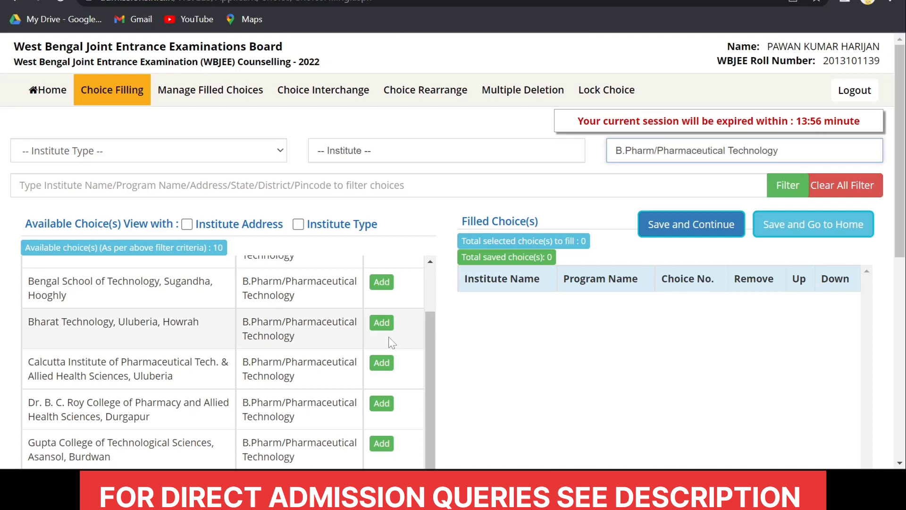
scroll(388, 341, up, 1)
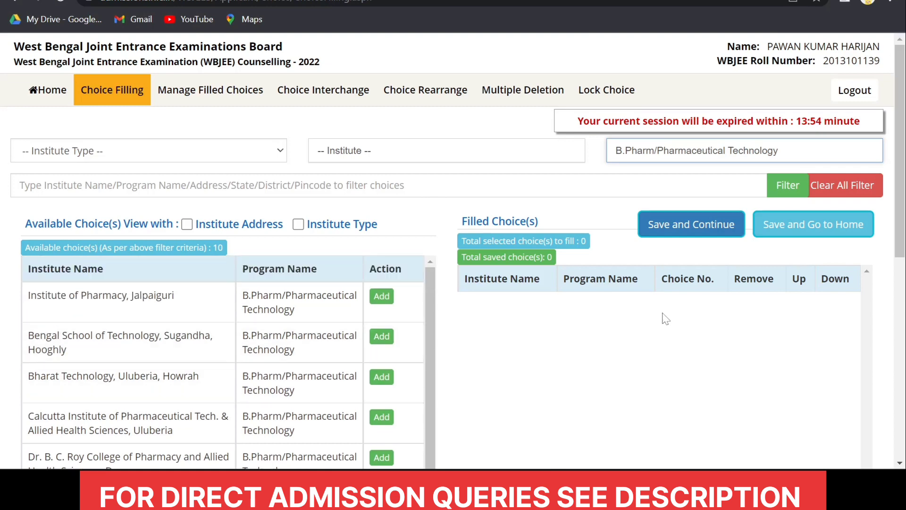
scroll(613, 344, down, 1)
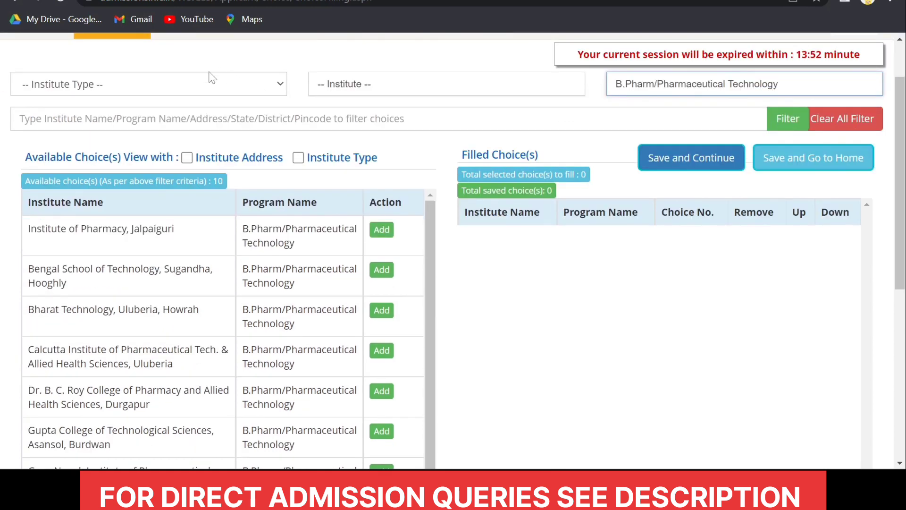
Add Jadavpur University's B.Pharm/Pharmaceutical Technology program to the filled choices as the first choice
scroll(285, 297, down, 1)
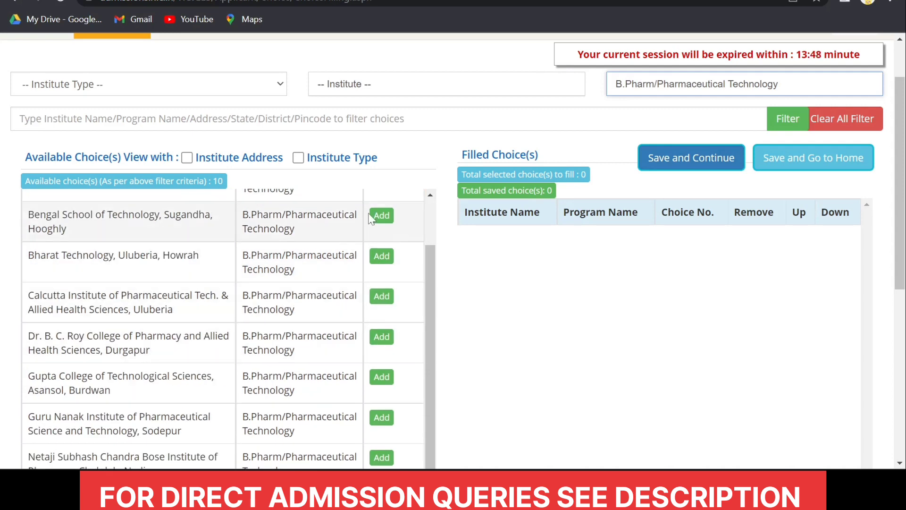
scroll(309, 286, up, 1)
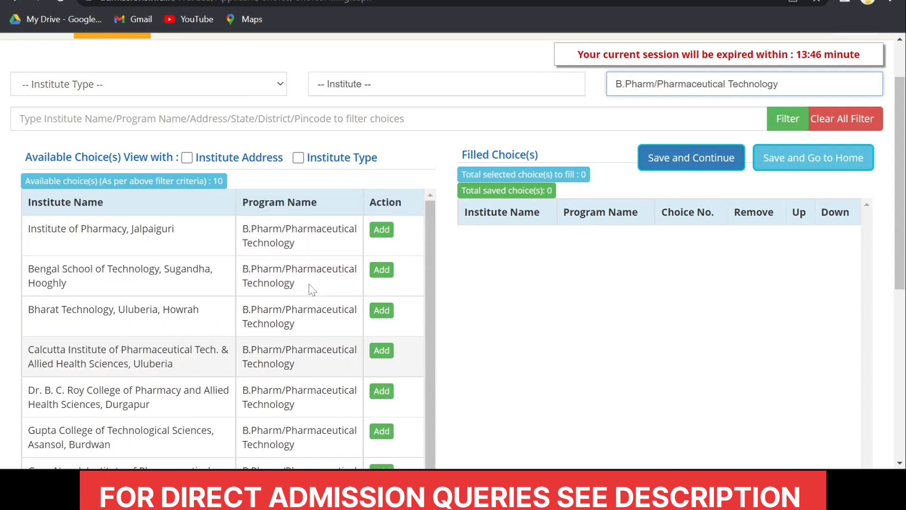
scroll(309, 286, down, 1)
scroll(614, 409, down, 3)
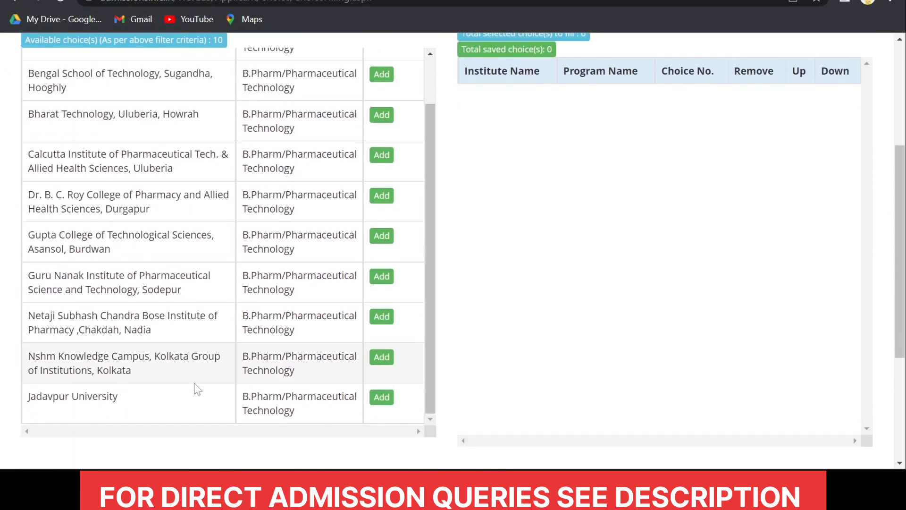
click(381, 398)
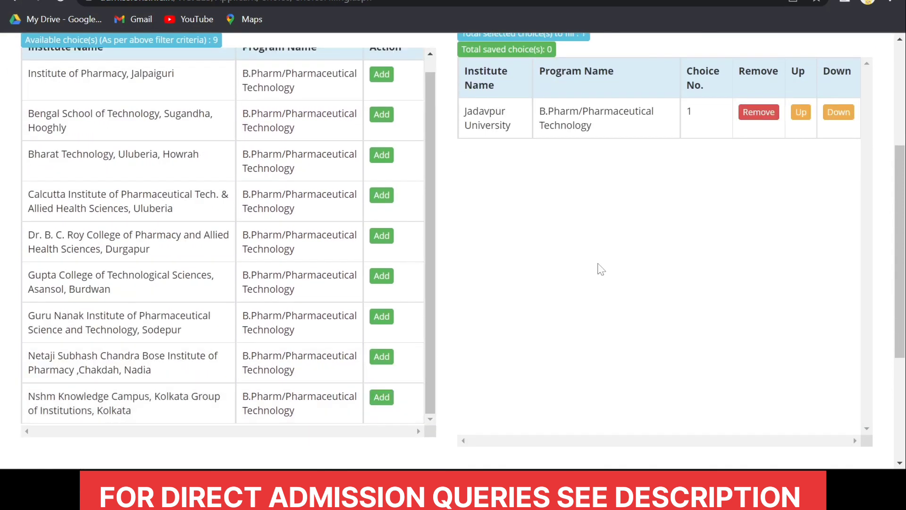
Add Institute of Pharmacy, Jalpaiguri, for B.Pharm/Pharmaceutical Technology as the second filled choice
scroll(598, 262, up, 4)
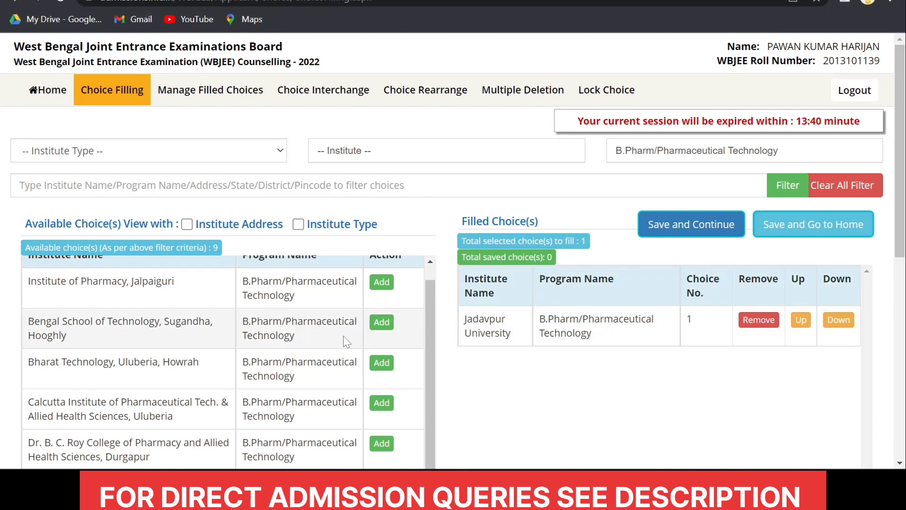
scroll(346, 340, up, 1)
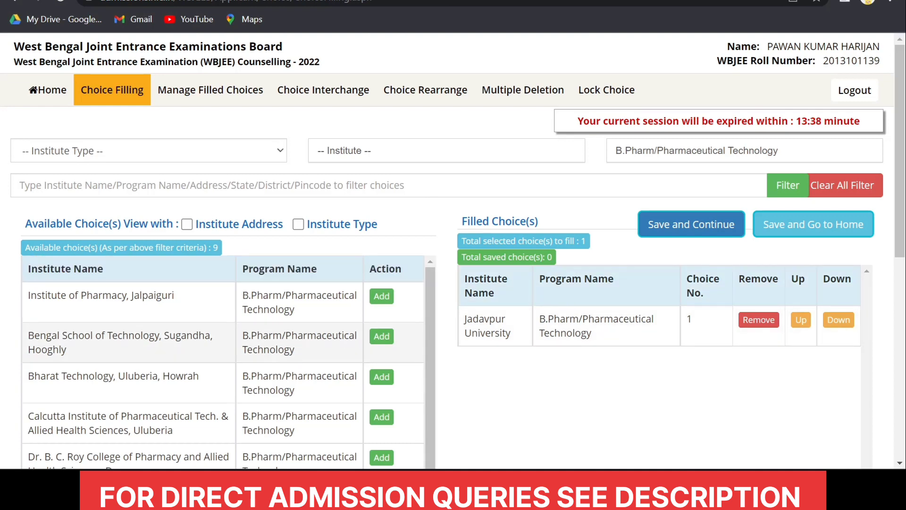
scroll(222, 368, down, 10)
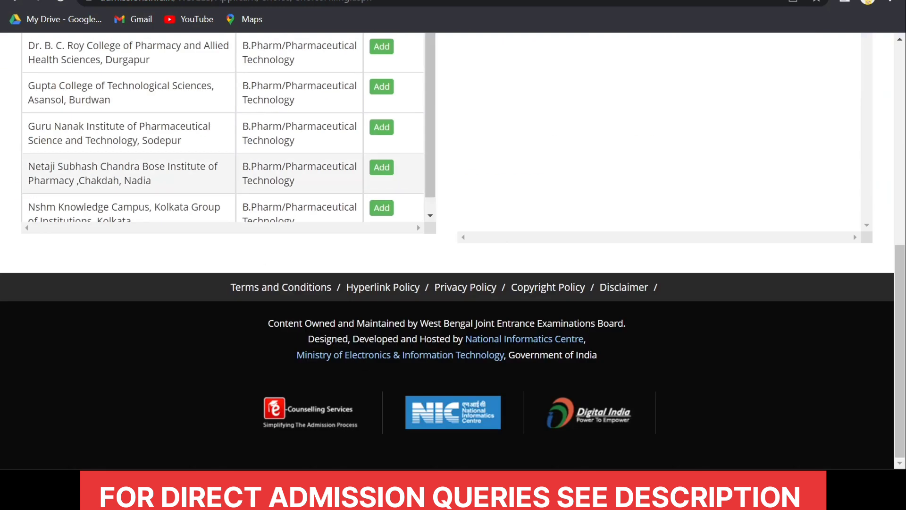
scroll(492, 183, up, 2)
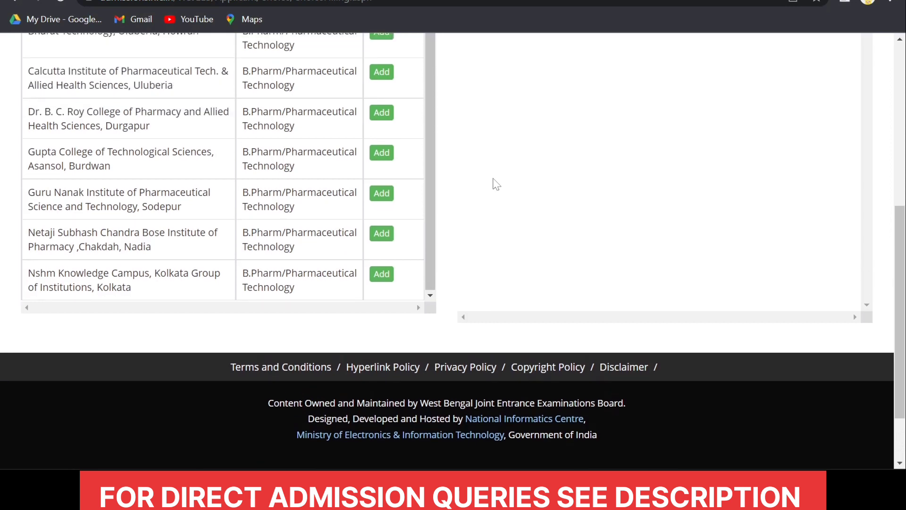
scroll(493, 182, up, 3)
scroll(317, 179, up, 3)
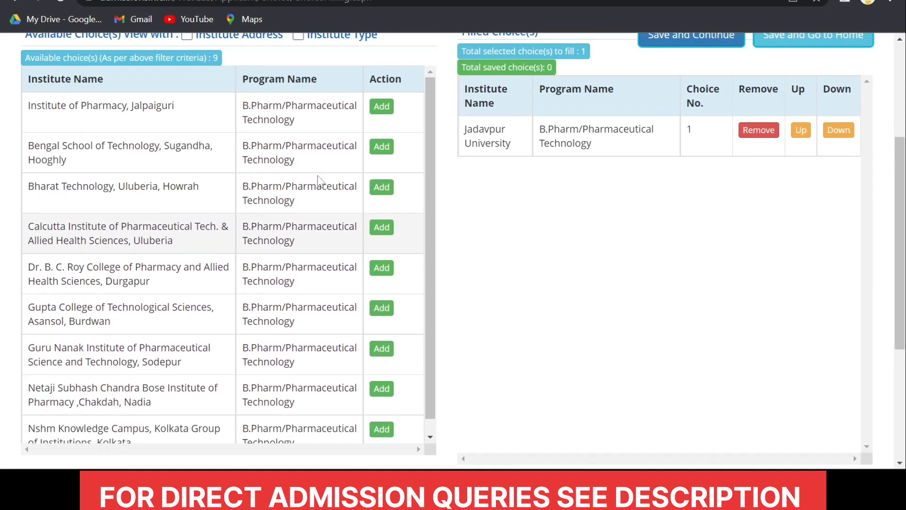
scroll(318, 178, up, 1)
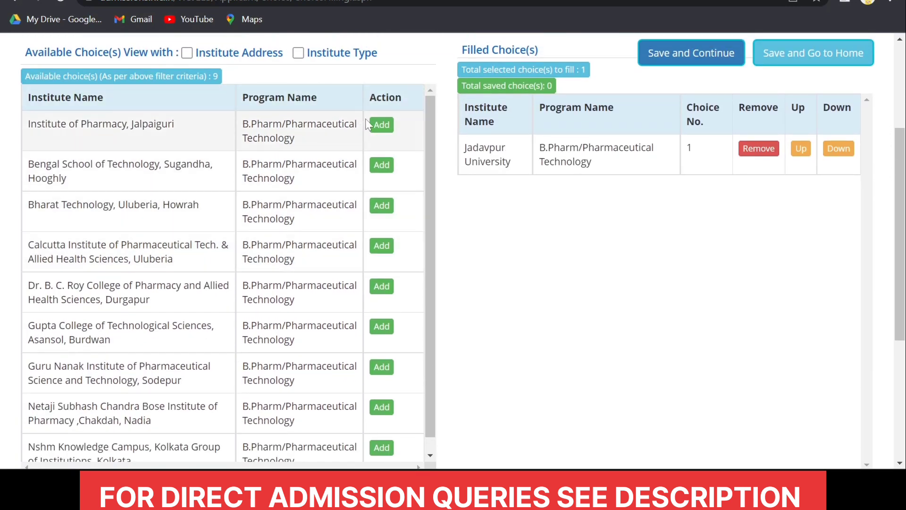
click(380, 125)
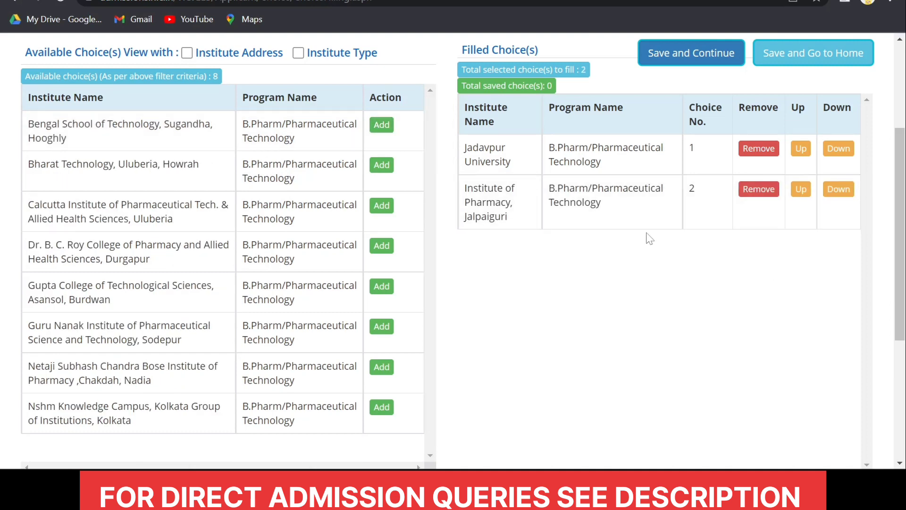
Check the institute types offered by the filter and review the available and filled B.Pharm choices
scroll(647, 233, up, 4)
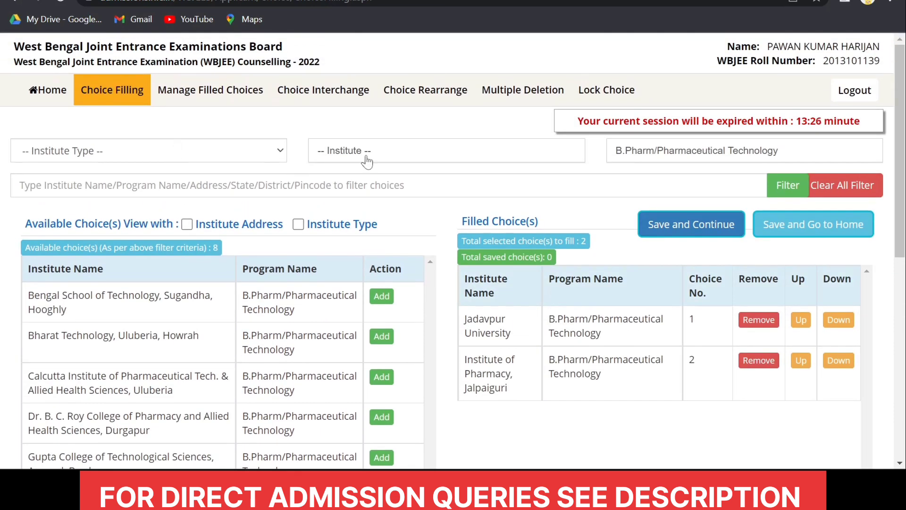
click(507, 161)
click(241, 150)
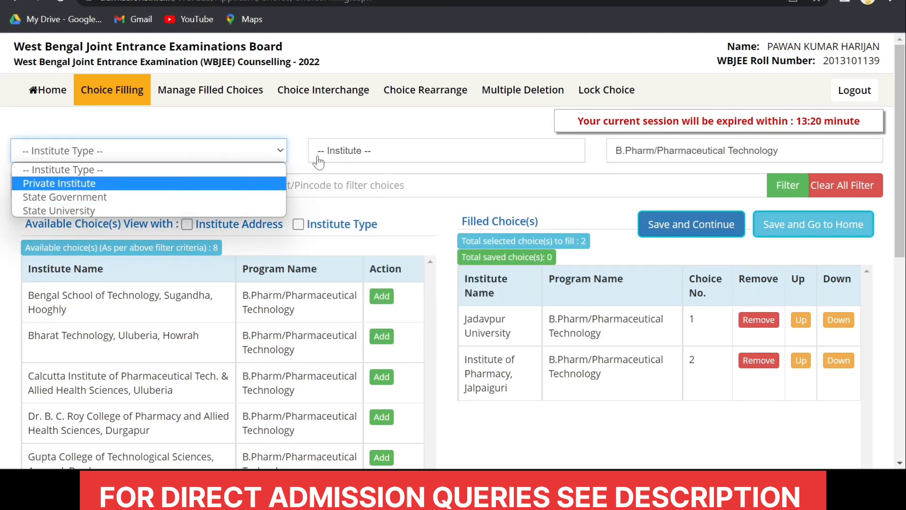
click(282, 116)
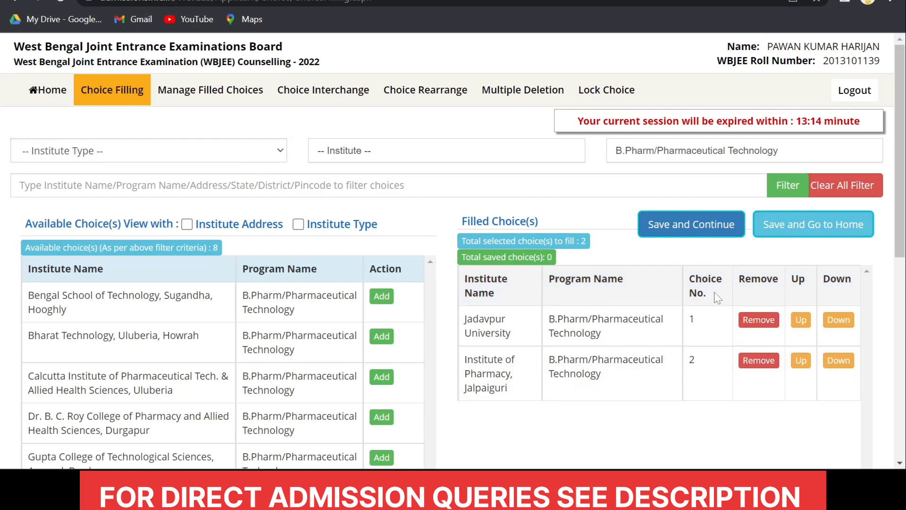
scroll(560, 412, down, 2)
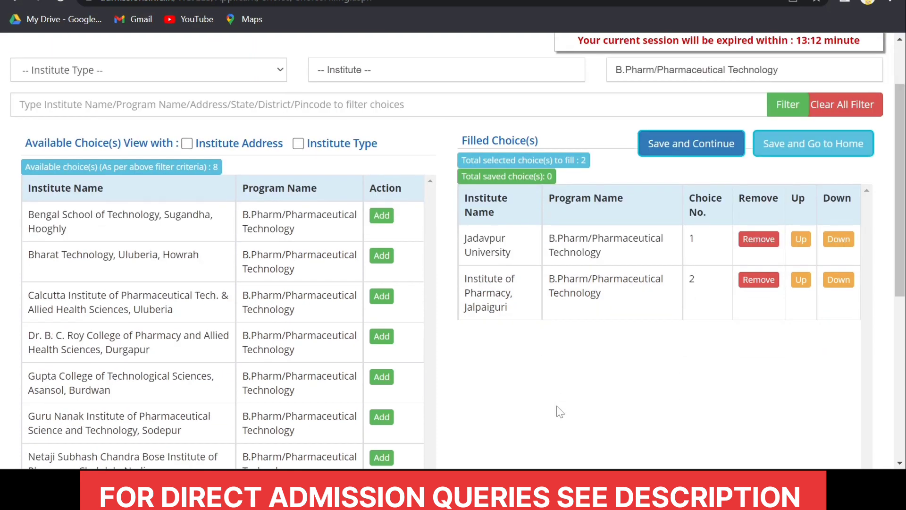
scroll(560, 411, up, 2)
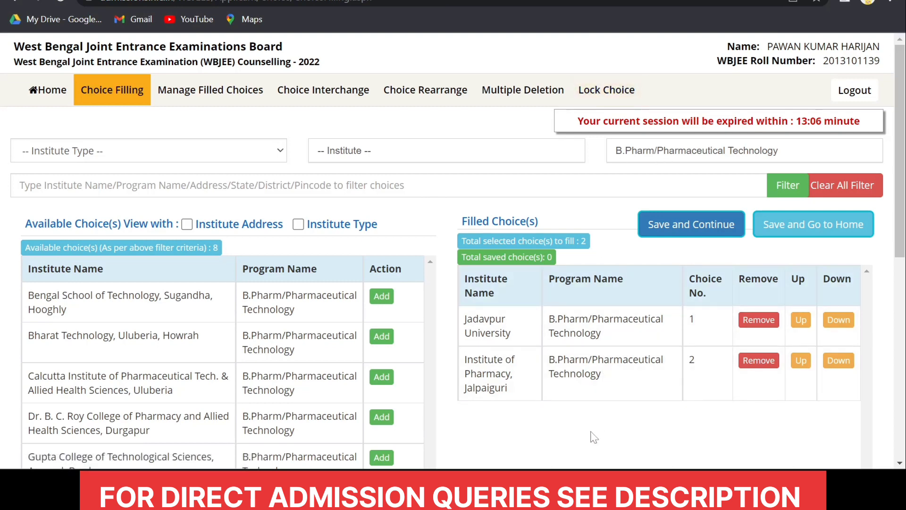
scroll(594, 437, down, 5)
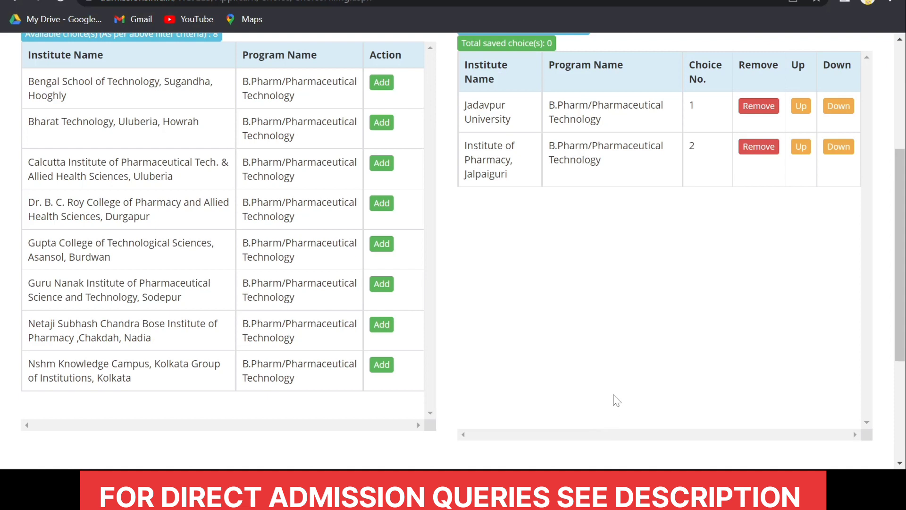
scroll(616, 399, up, 5)
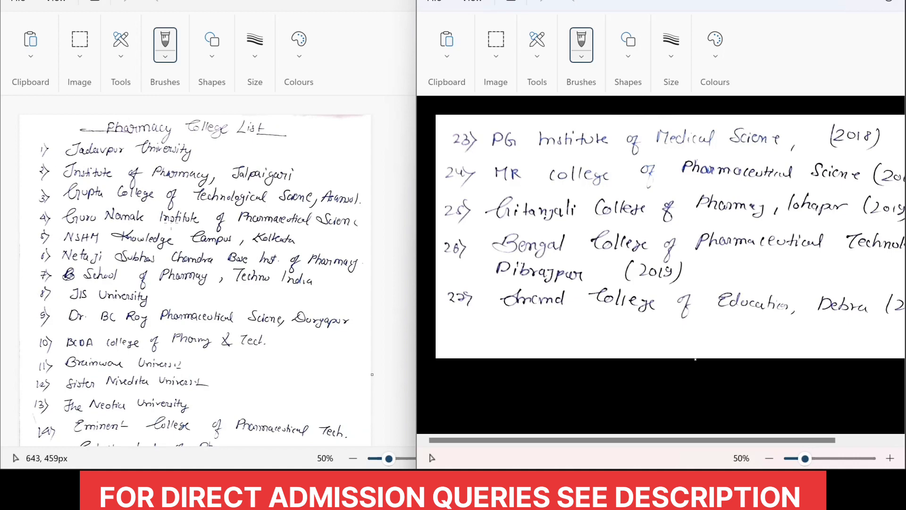
Switch to the handwritten Pharmacy College List images in Paint and examine the order of the numbered colleges
scroll(171, 223, down, 2)
scroll(172, 222, up, 2)
scroll(171, 223, down, 2)
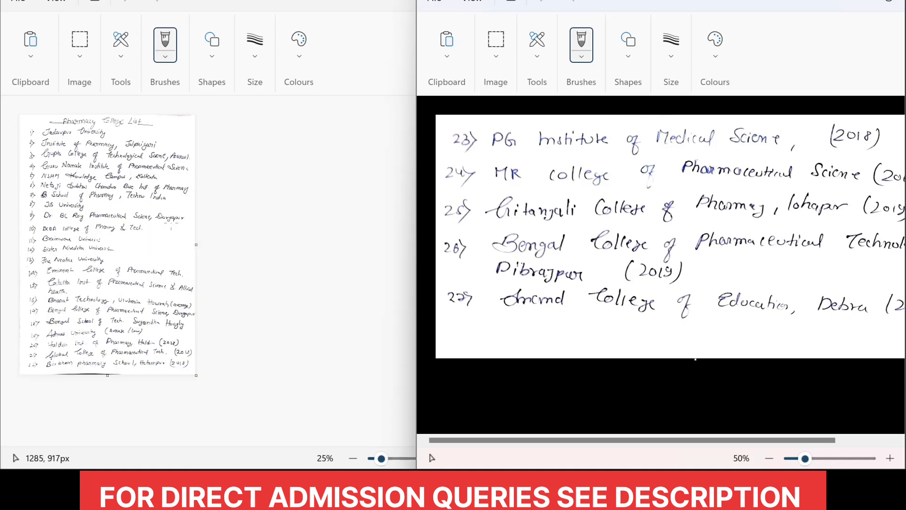
scroll(172, 222, up, 1)
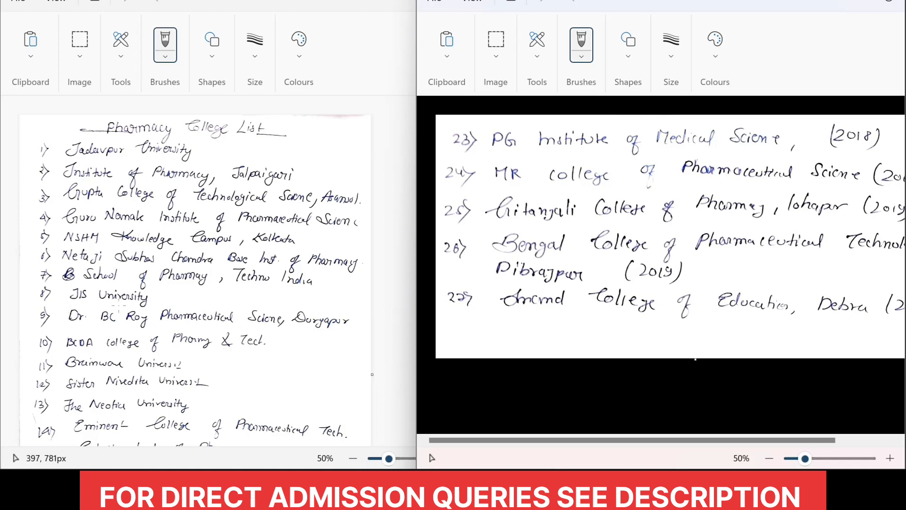
scroll(171, 223, down, 2)
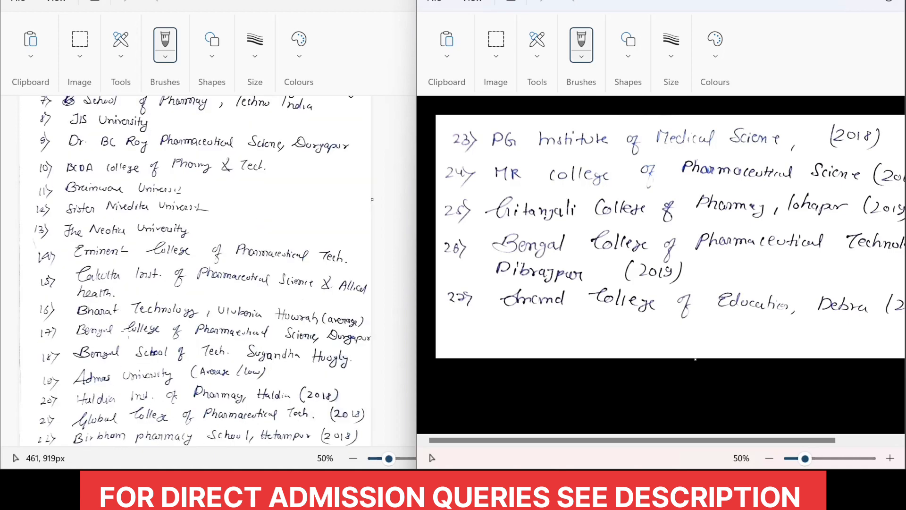
scroll(128, 335, down, 1)
scroll(128, 332, up, 5)
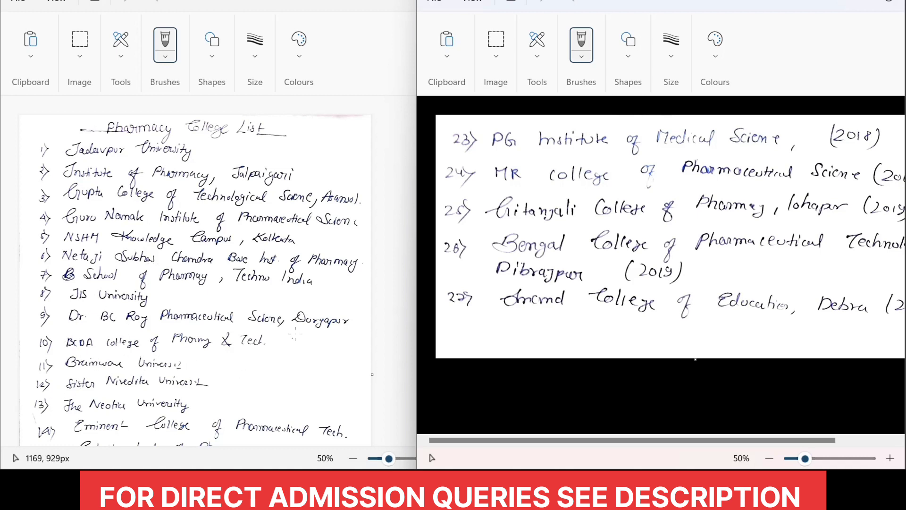
scroll(295, 333, down, 3)
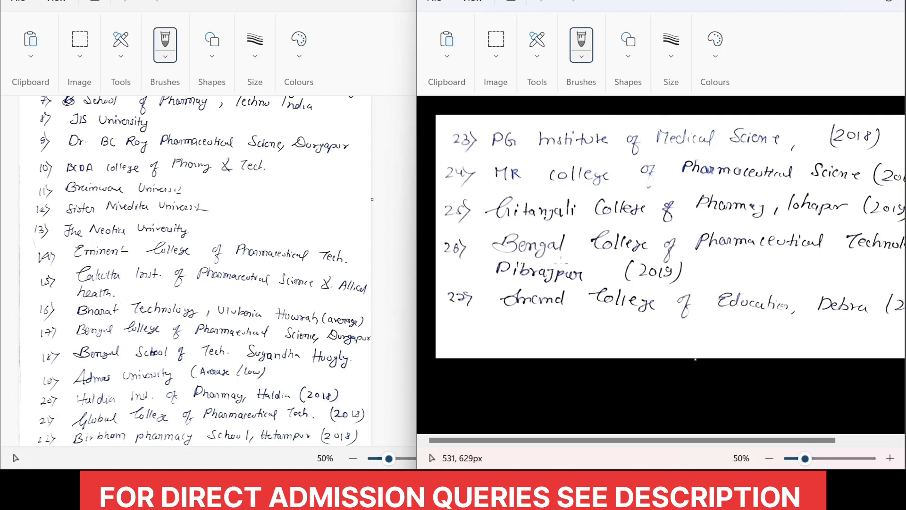
scroll(561, 262, down, 2)
scroll(561, 262, up, 2)
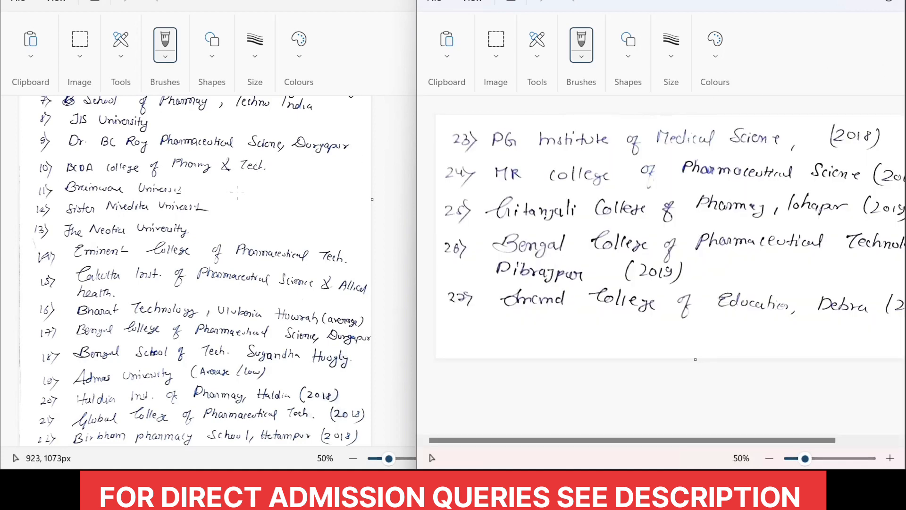
scroll(237, 192, up, 4)
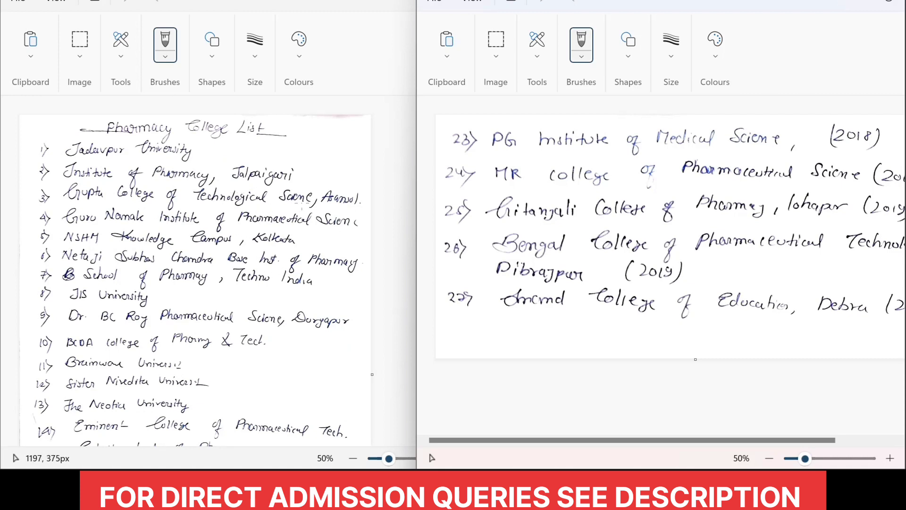
scroll(311, 213, down, 5)
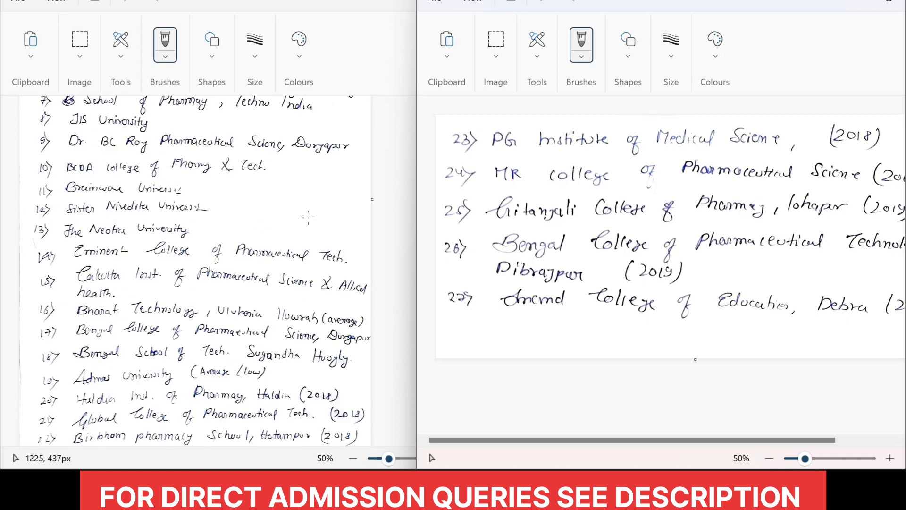
scroll(308, 218, down, 1)
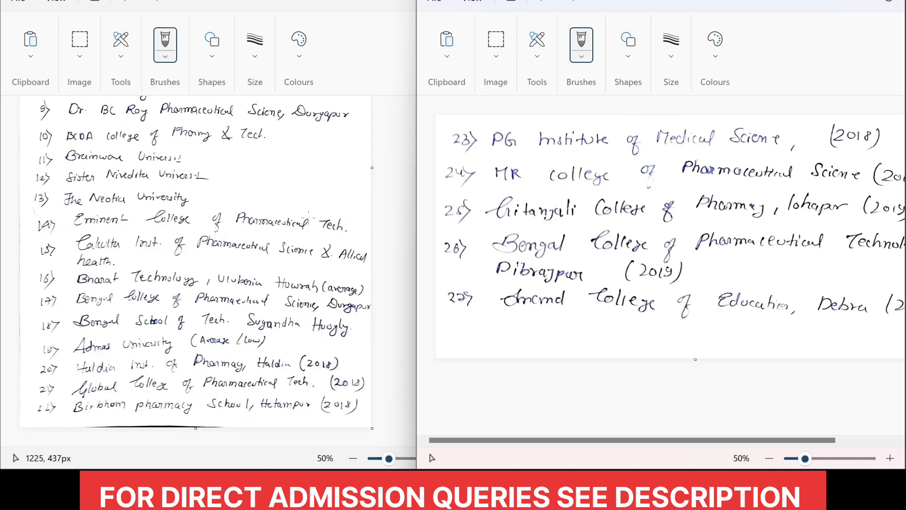
scroll(309, 216, up, 3)
scroll(308, 218, up, 4)
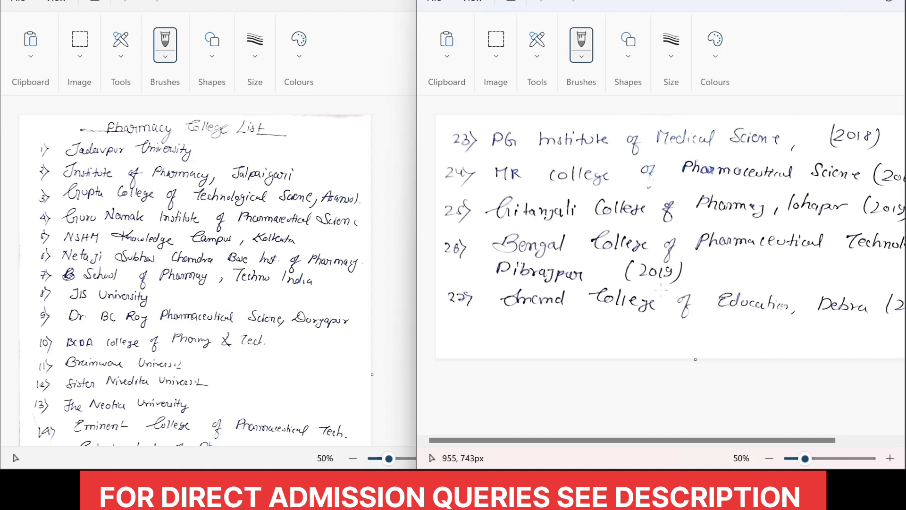
scroll(276, 285, down, 5)
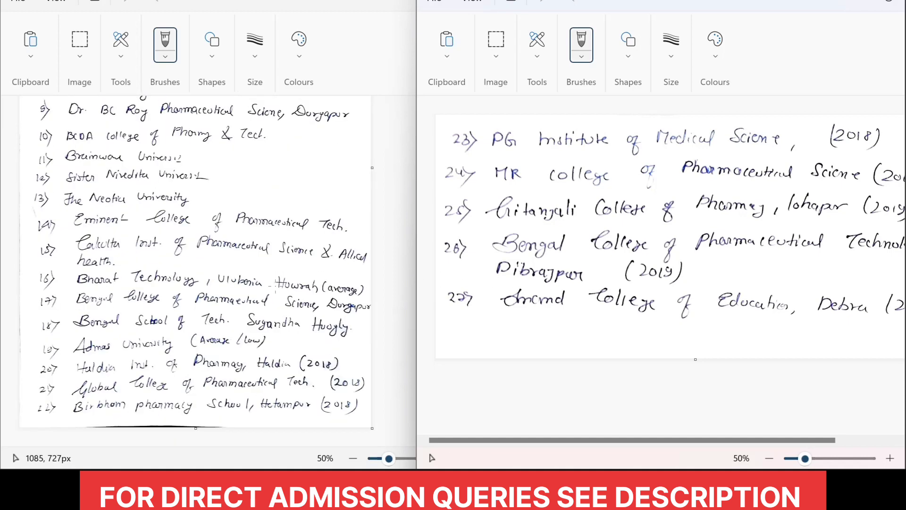
Switch back to the counselling portal in Chrome and add Gupta College of Technological Sciences, Asansol, as the third B.Pharm choice
click(671, 453)
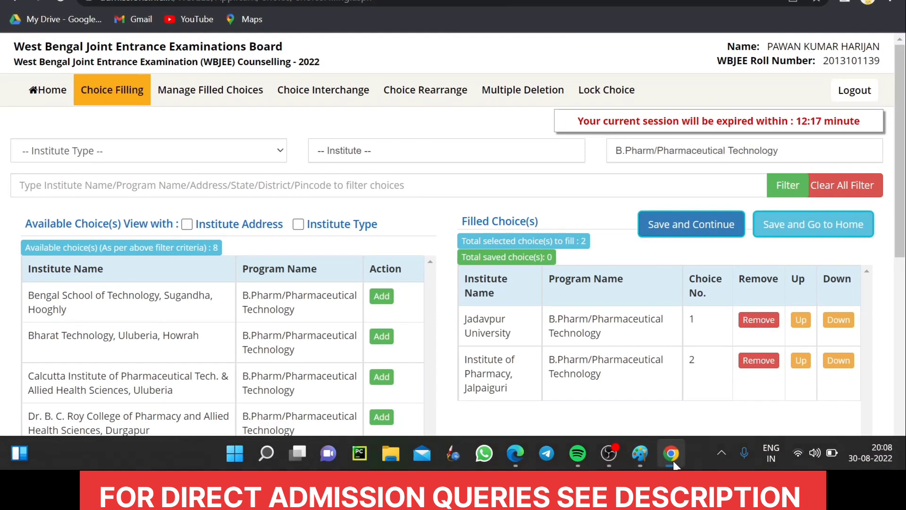
scroll(670, 425, down, 2)
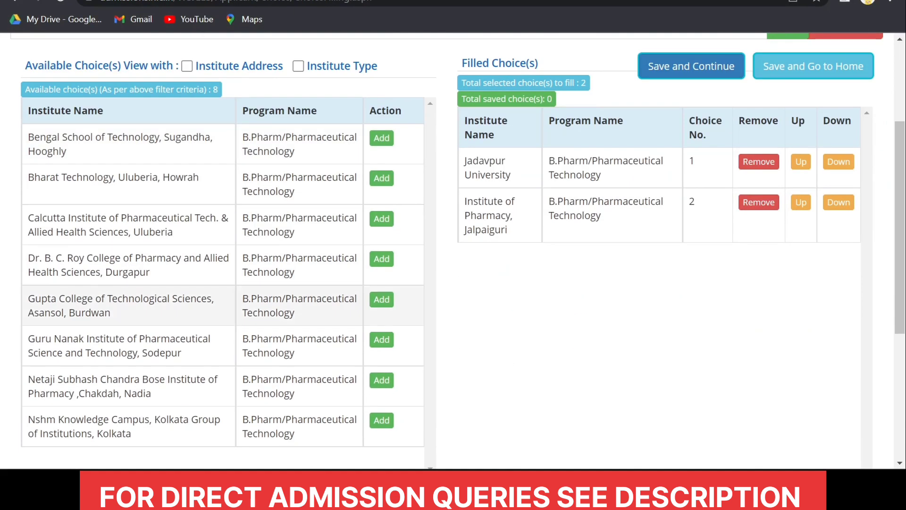
scroll(186, 323, down, 2)
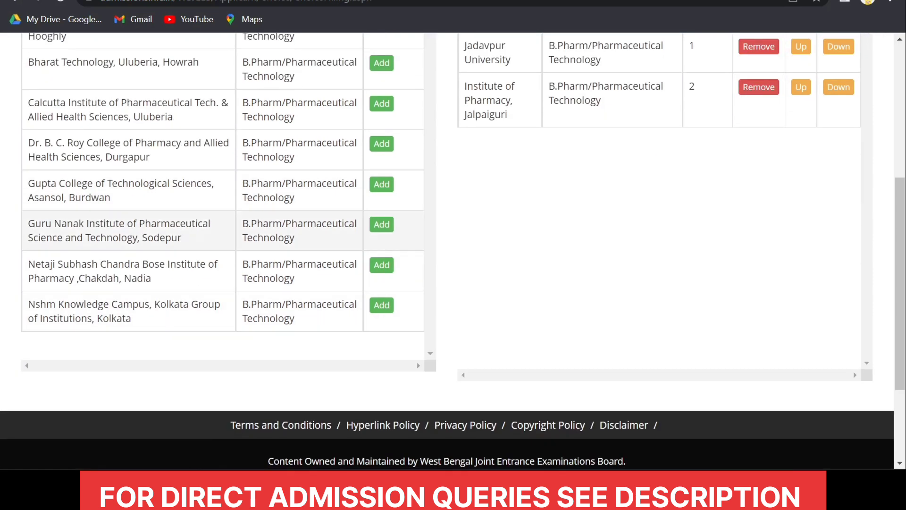
scroll(498, 277, up, 2)
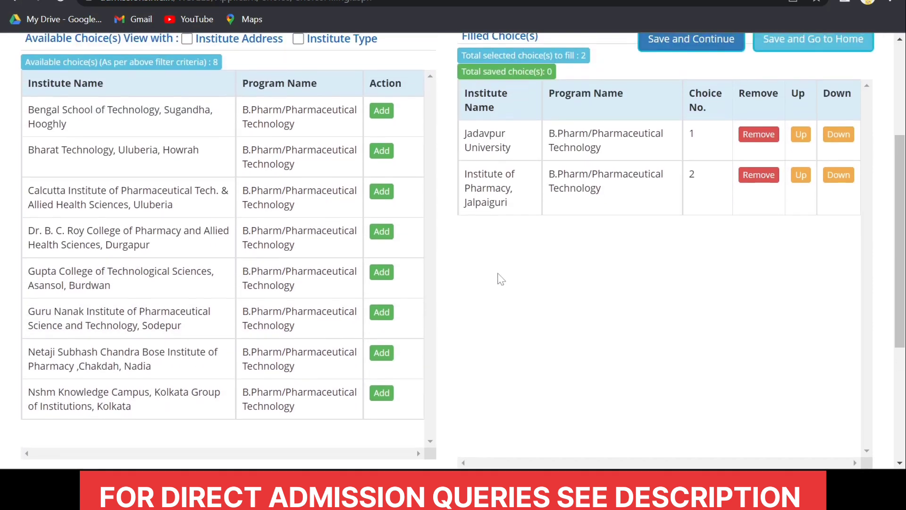
click(382, 272)
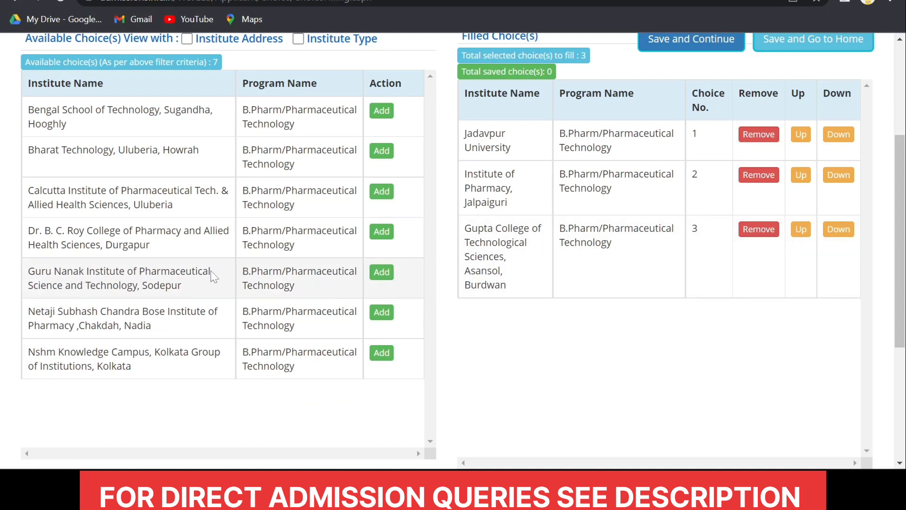
scroll(506, 348, up, 5)
scroll(505, 348, up, 1)
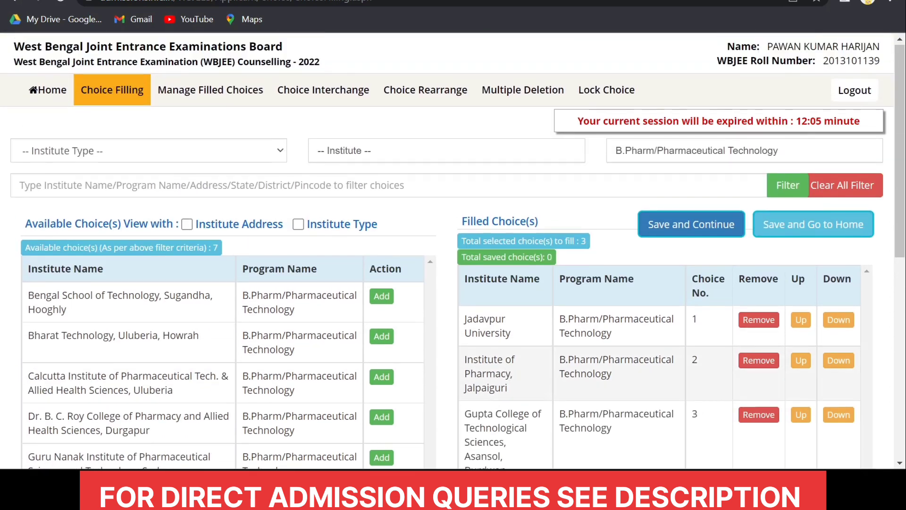